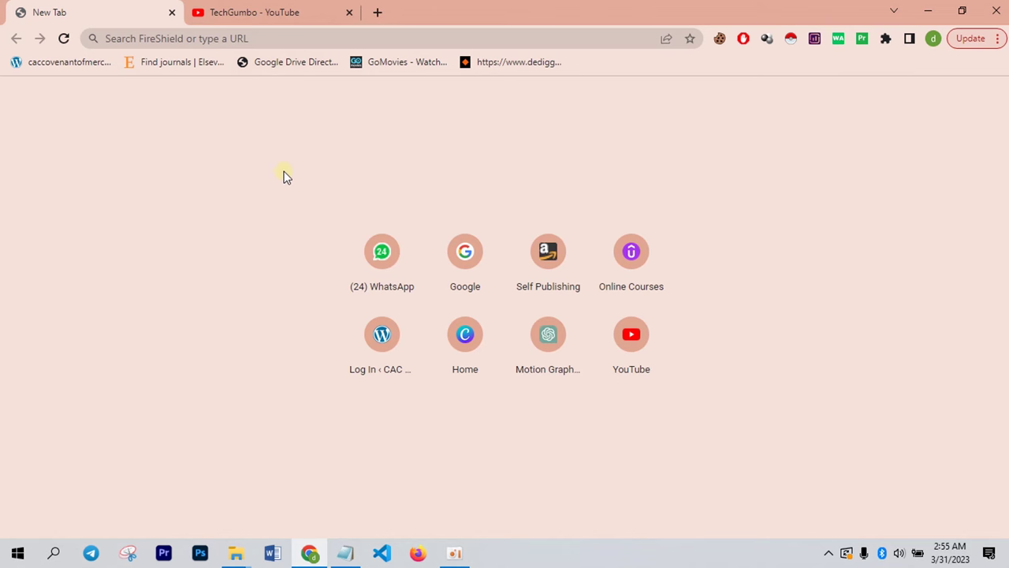
Switch to the already open TechGumbo channel page and subscribe to the channel
left_click(267, 14)
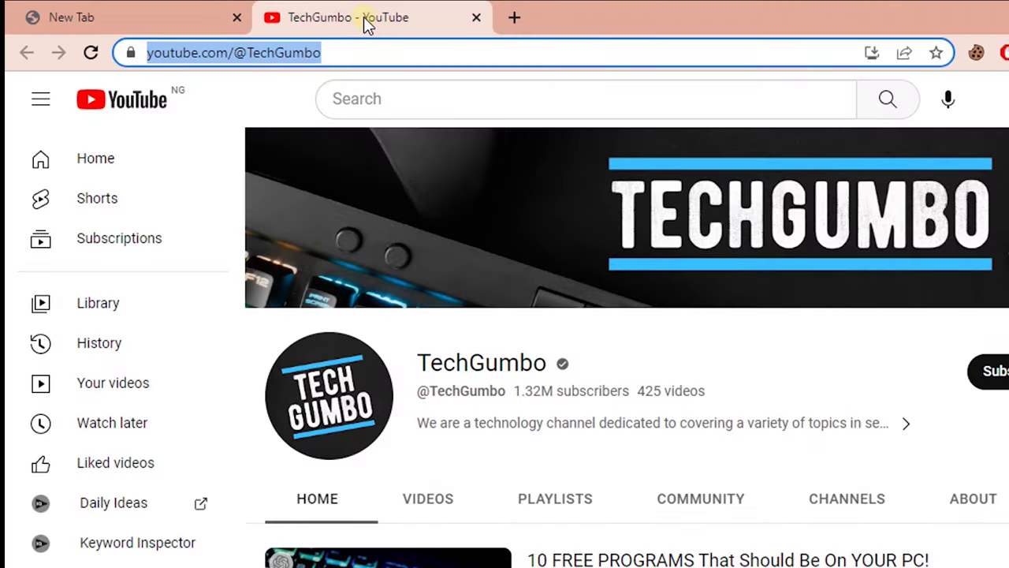
left_click(371, 47)
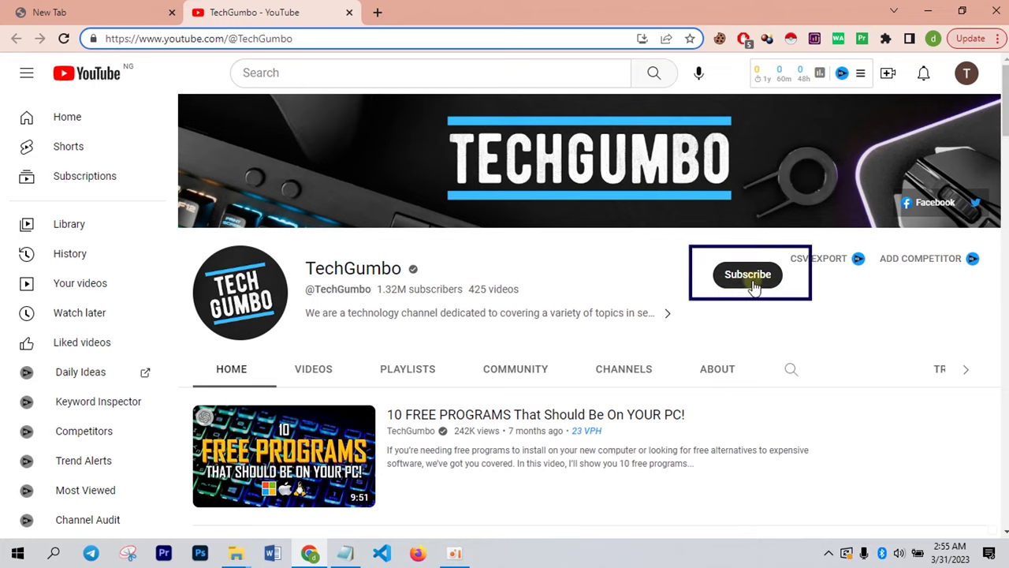
left_click(751, 282)
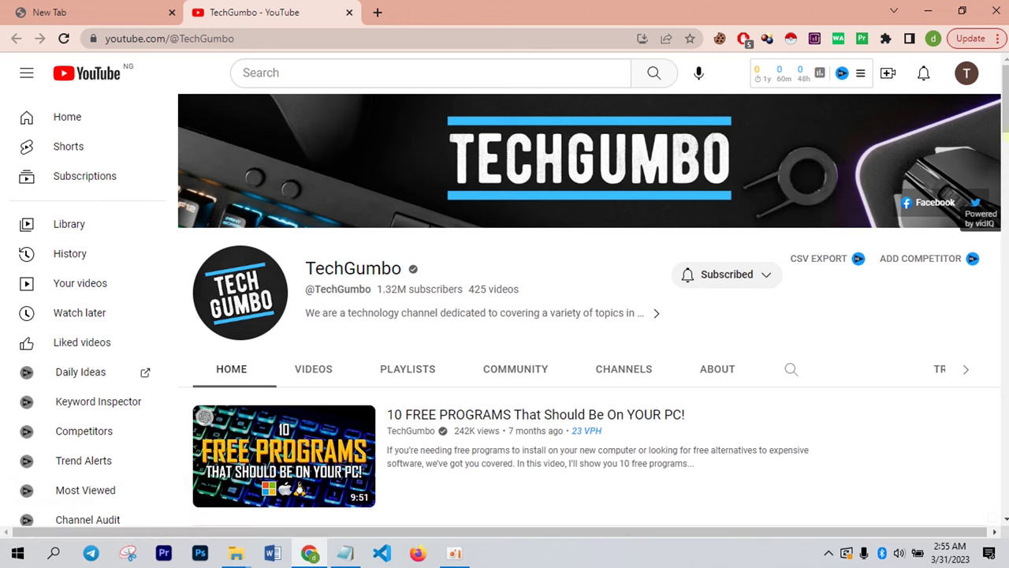
Look through the video sections on the TechGumbo channel's home page
scroll(1005, 103, "down", 4)
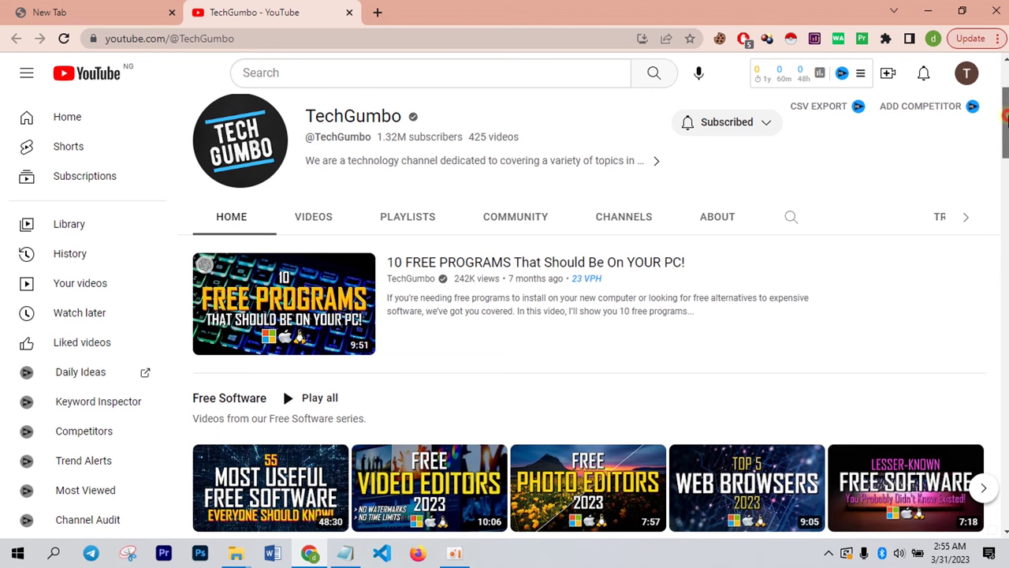
scroll(1005, 126, "down", 1)
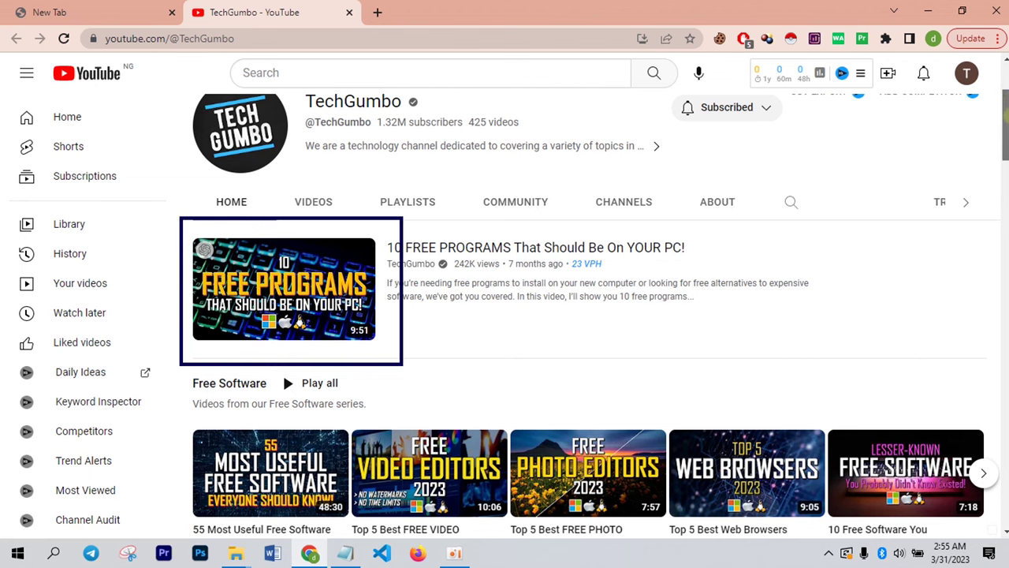
scroll(777, 165, "up", 1)
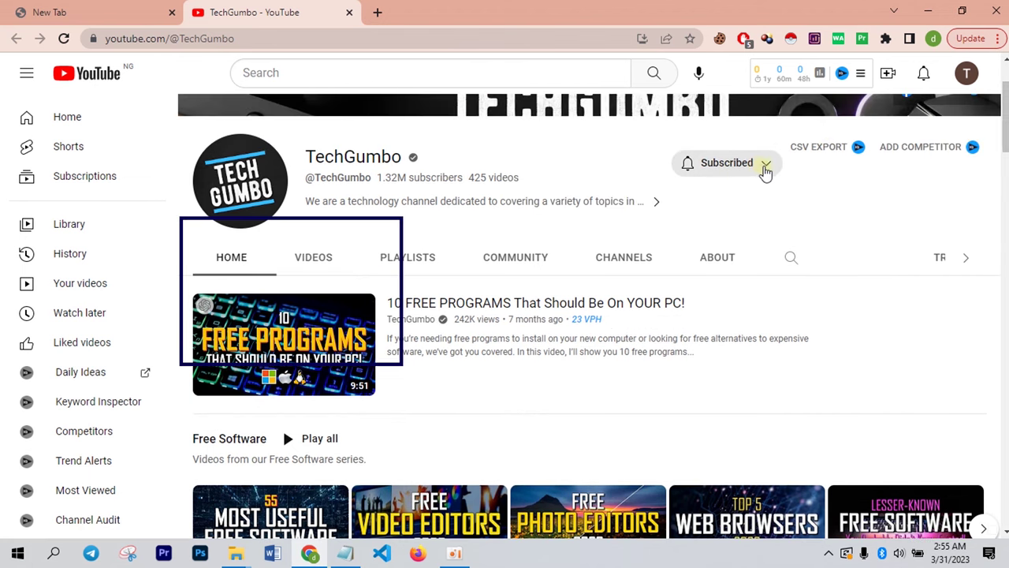
left_click(763, 172)
left_click(857, 188)
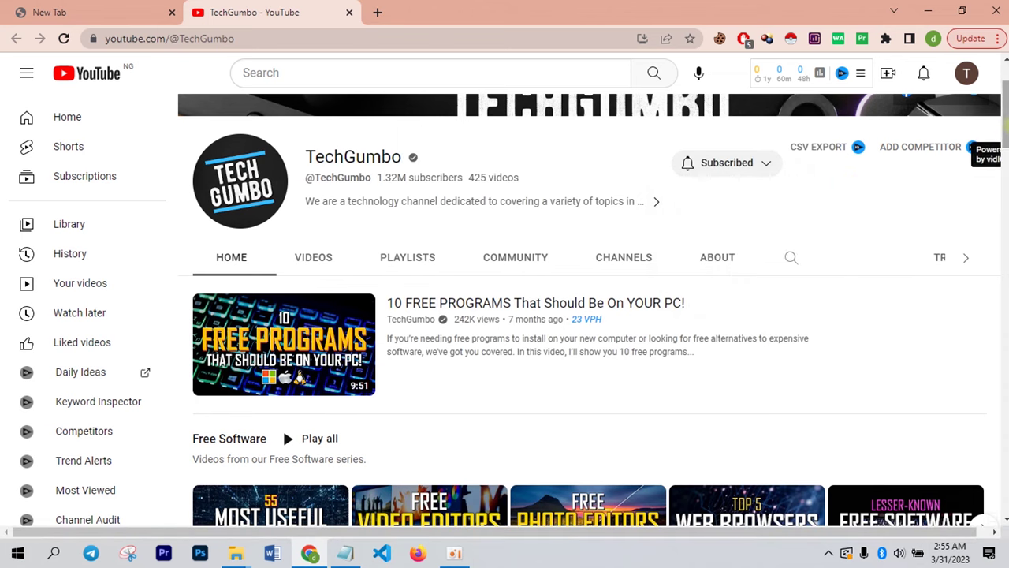
scroll(856, 187, "down", 5)
scroll(505, 315, "down", 3)
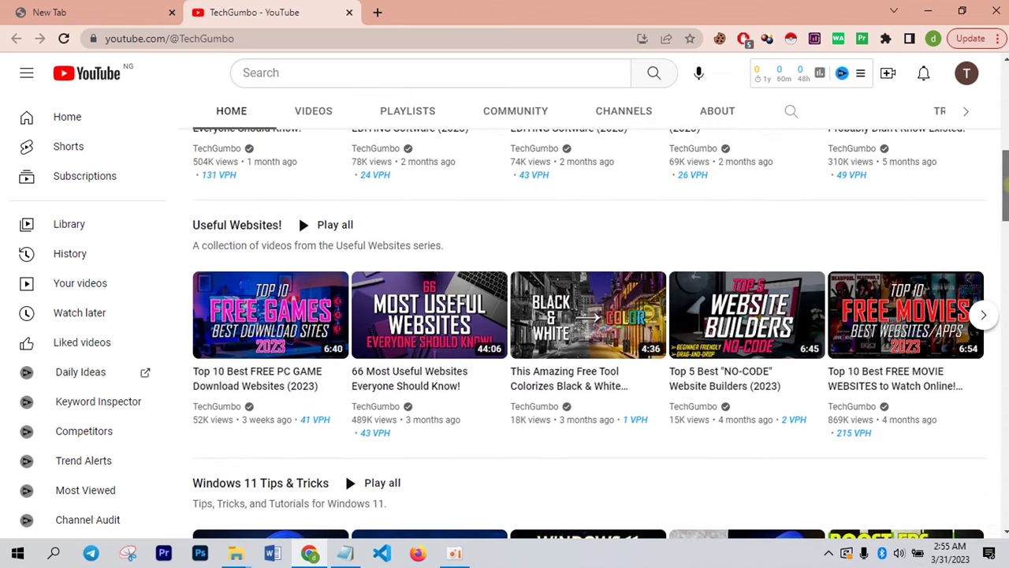
scroll(505, 316, "up", 4)
scroll(298, 315, "up", 4)
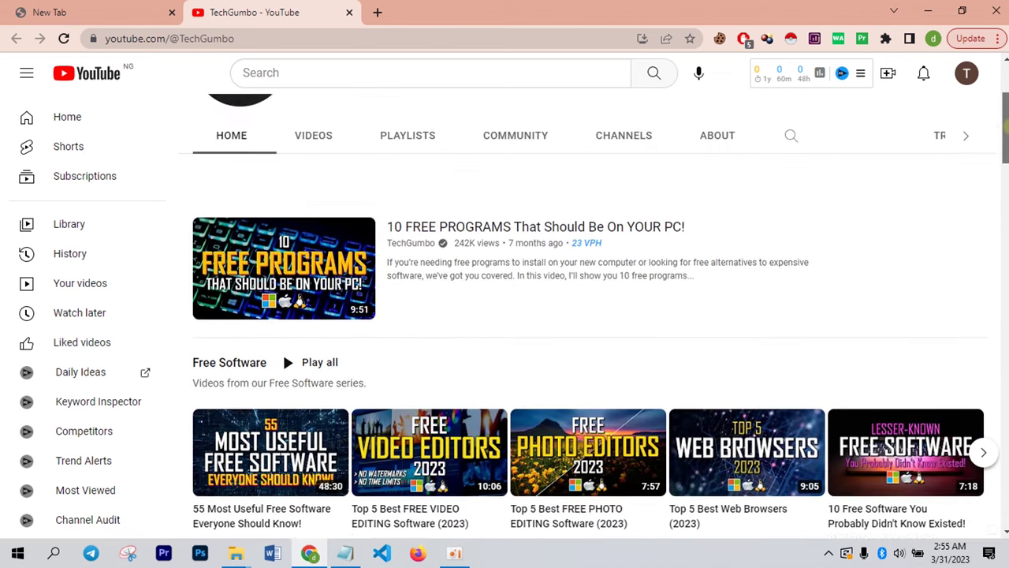
scroll(377, 322, "down", 1)
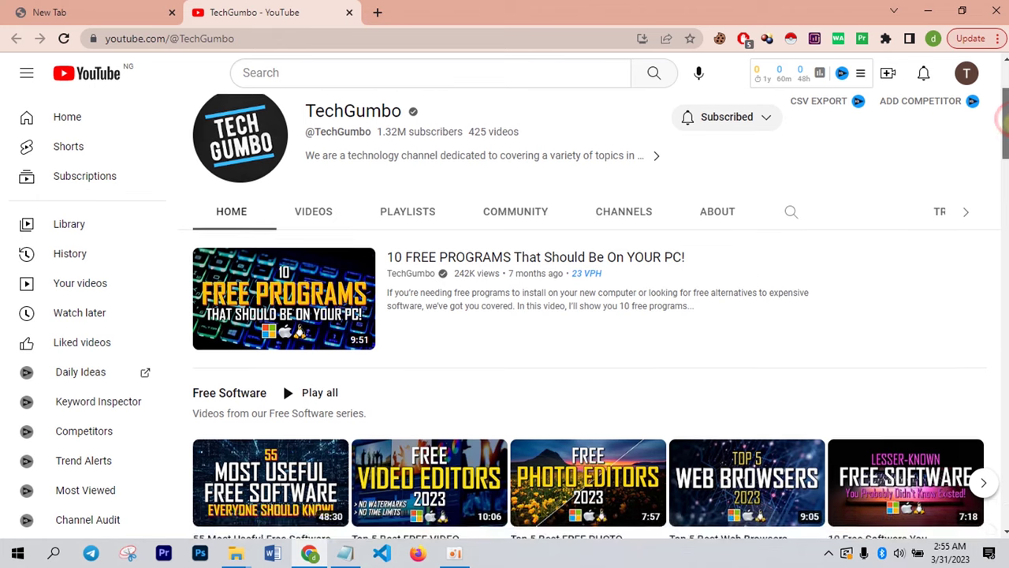
scroll(377, 322, "up", 3)
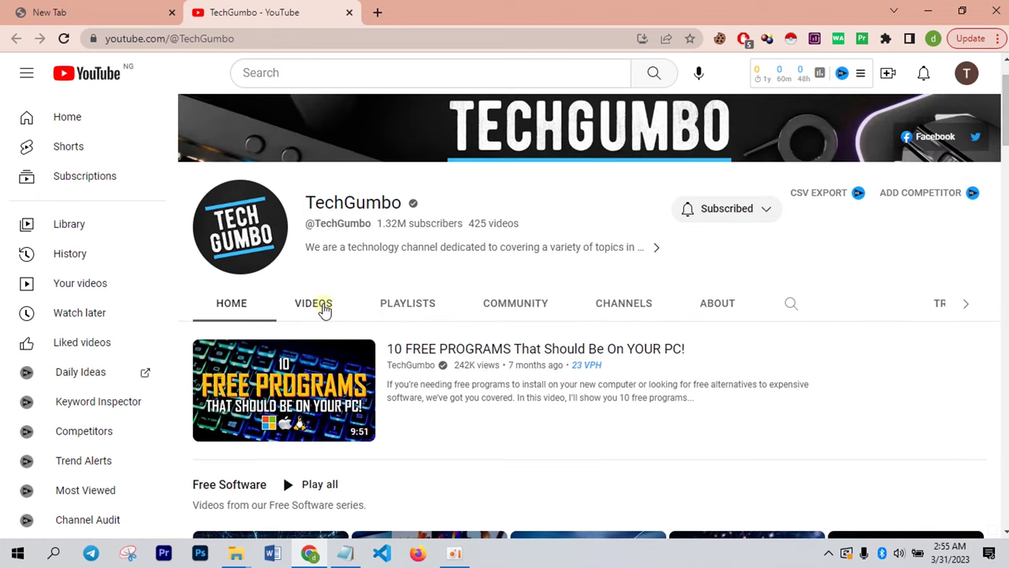
Unsubscribe from the TechGumbo channel and confirm the removal
left_click(766, 209)
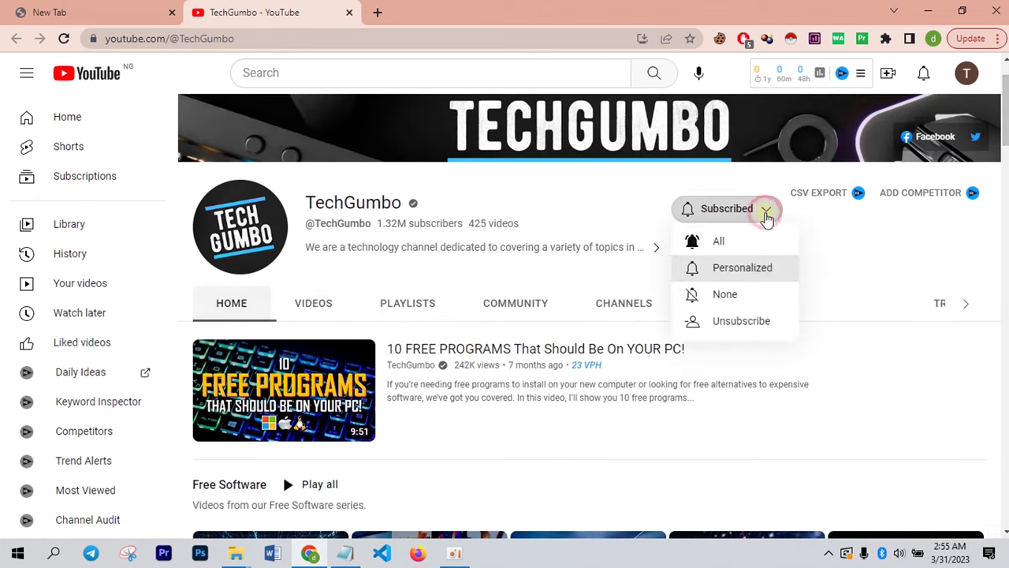
left_click(734, 323)
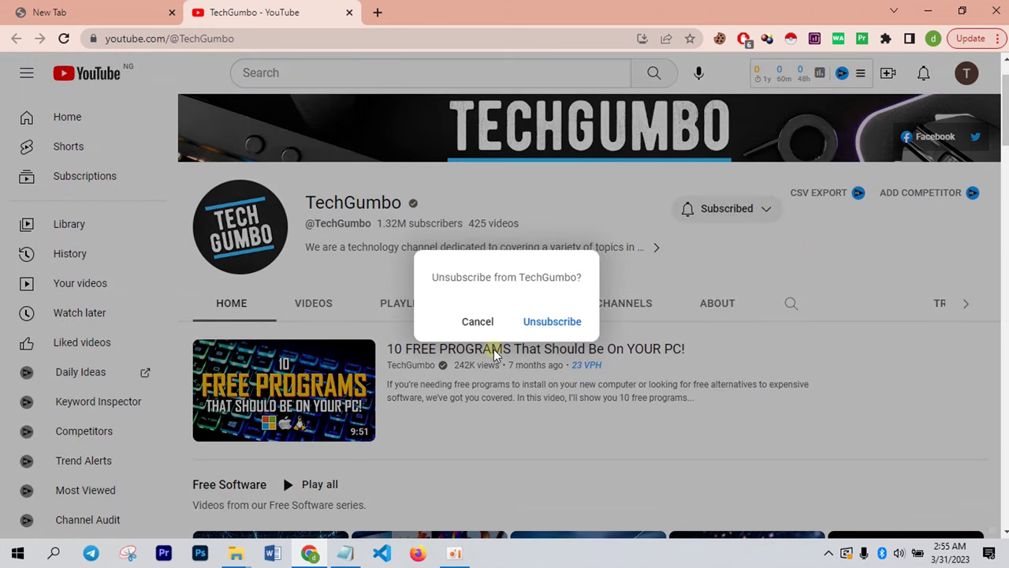
left_click(549, 323)
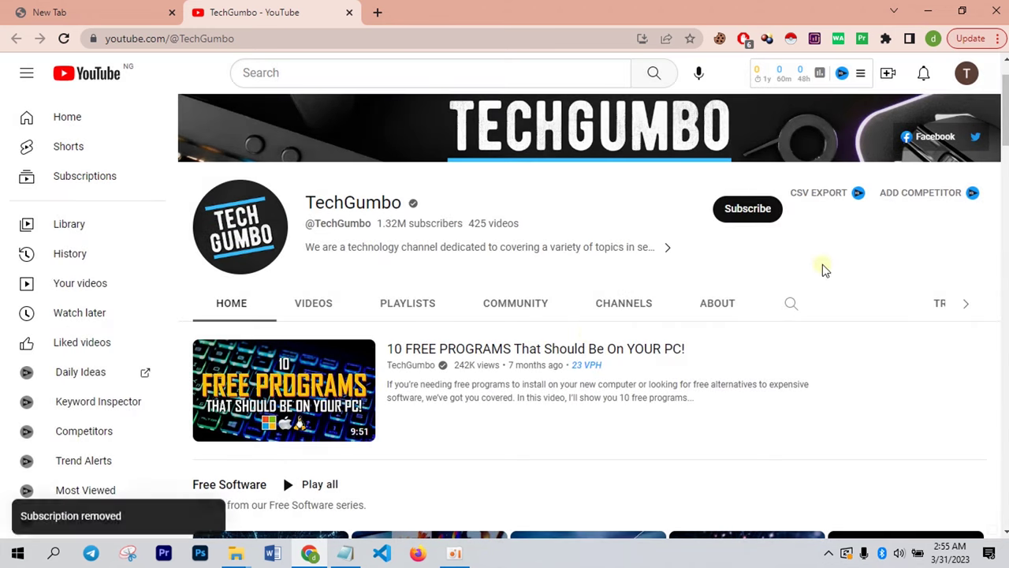
left_click_drag(1005, 106, 1005, 98)
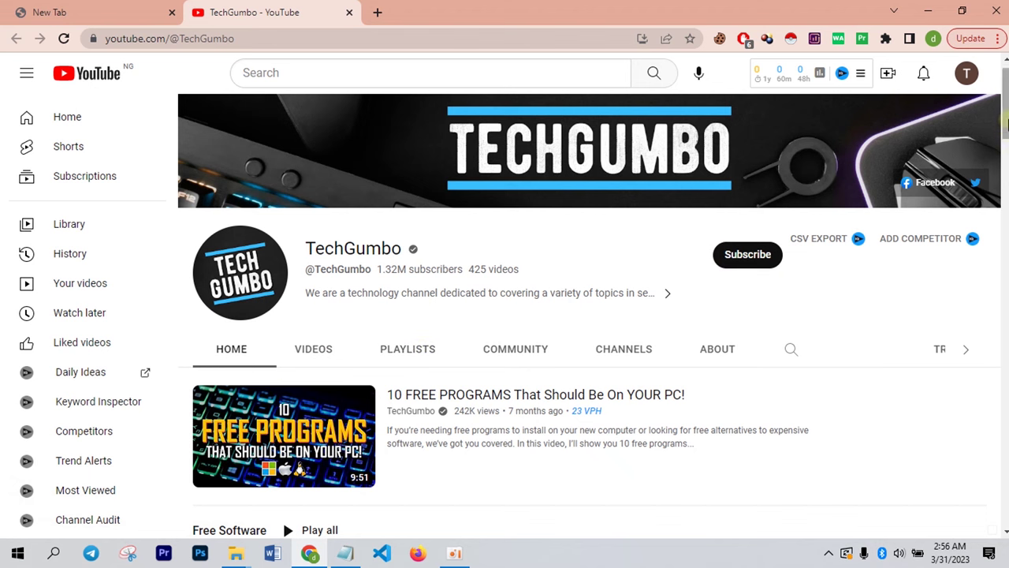
scroll(460, 314, "down", 7)
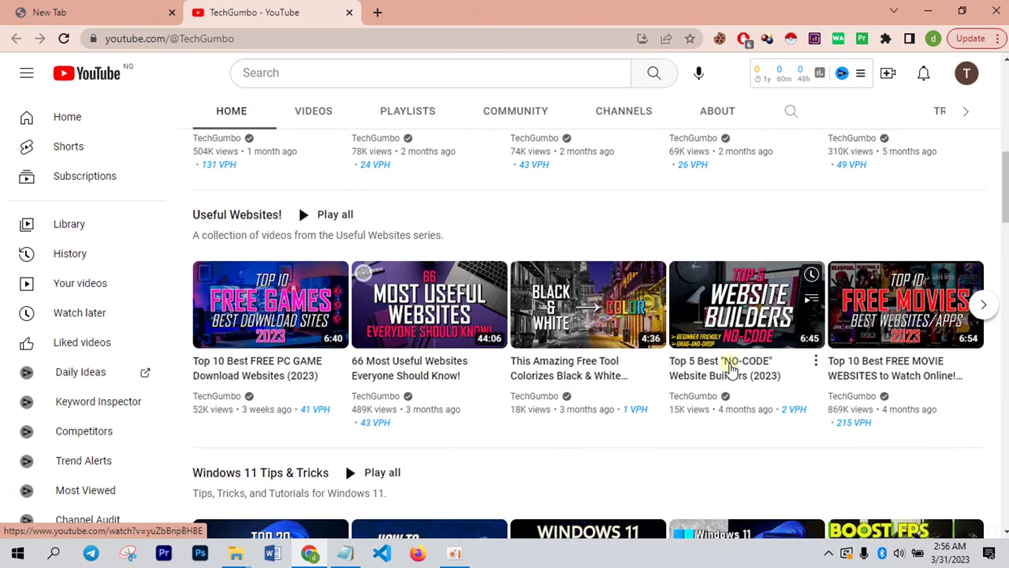
left_click_drag(1006, 176, 1006, 90)
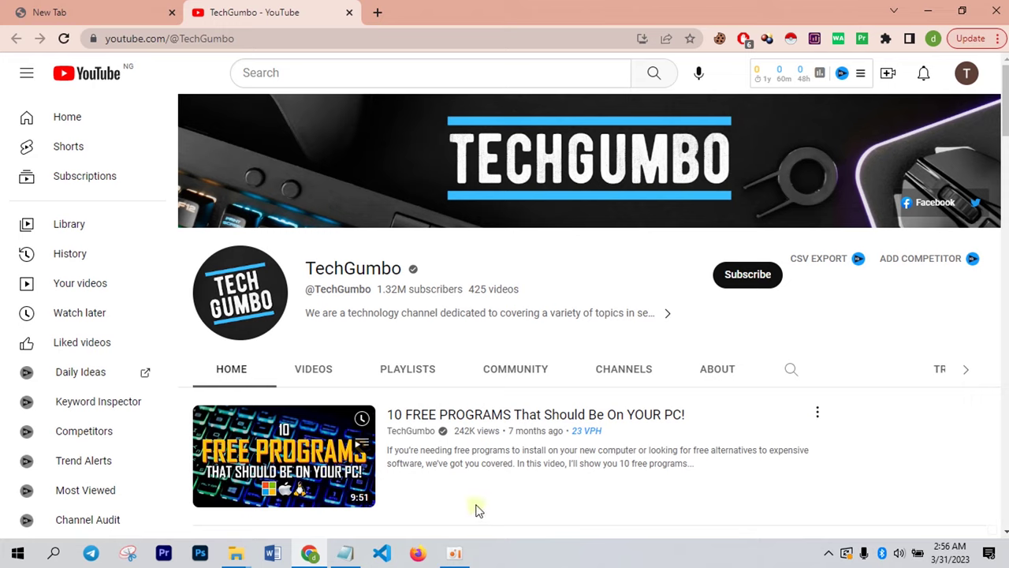
left_click(345, 552)
left_click(672, 317)
left_click_drag(688, 317, 355, 303)
key("ctrl+c")
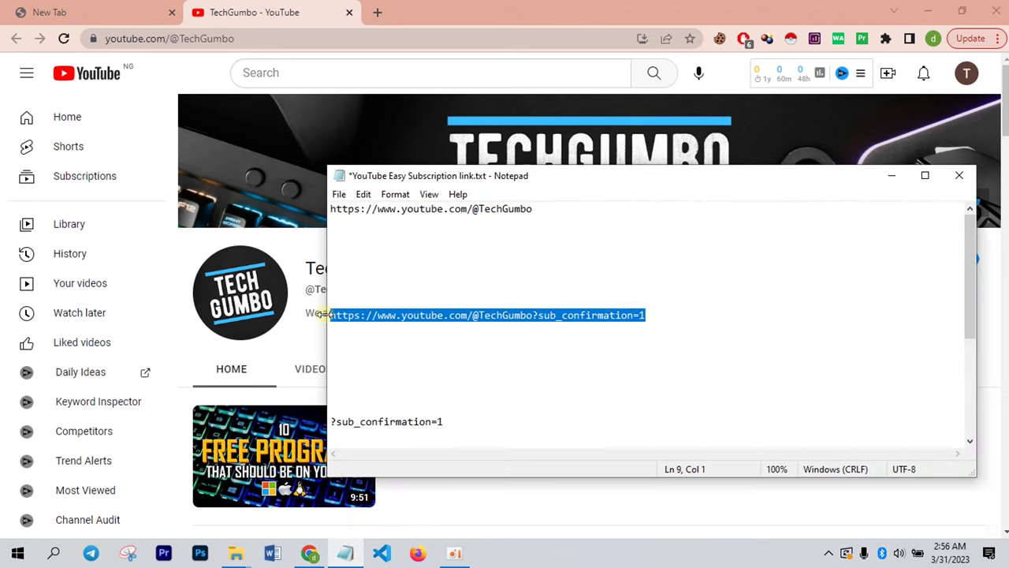
left_click(891, 177)
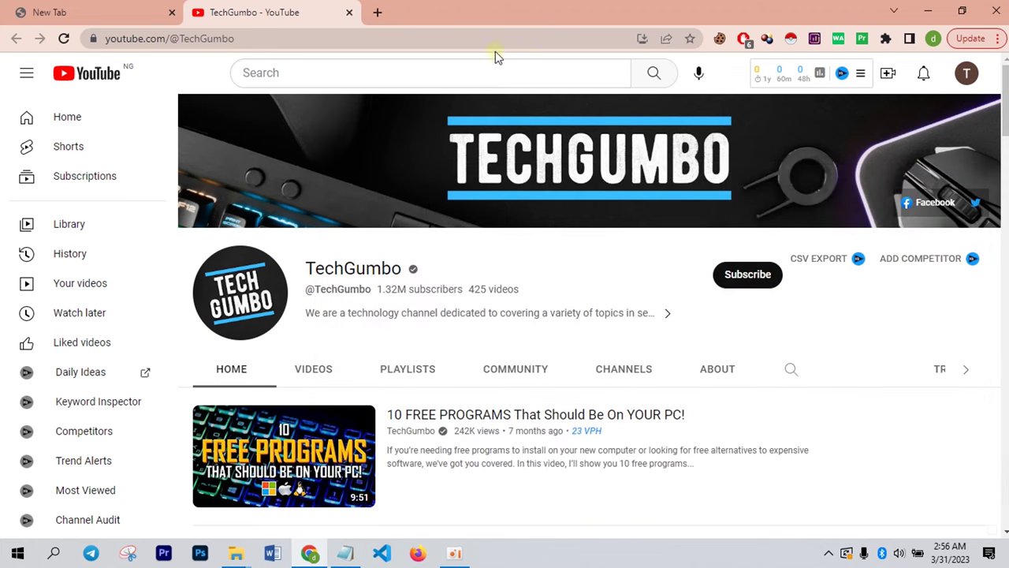
left_click(377, 13)
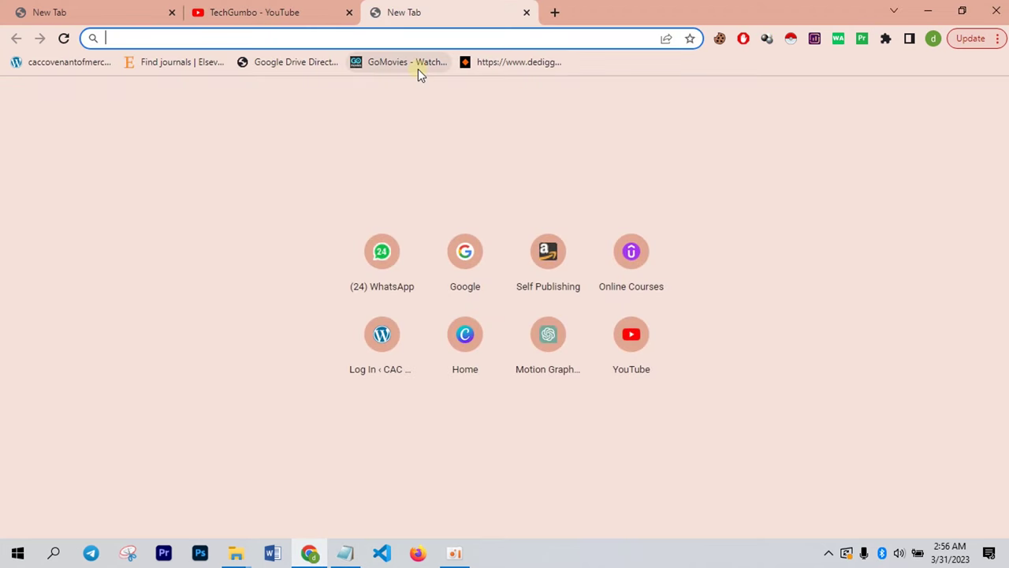
key("ctrl+v")
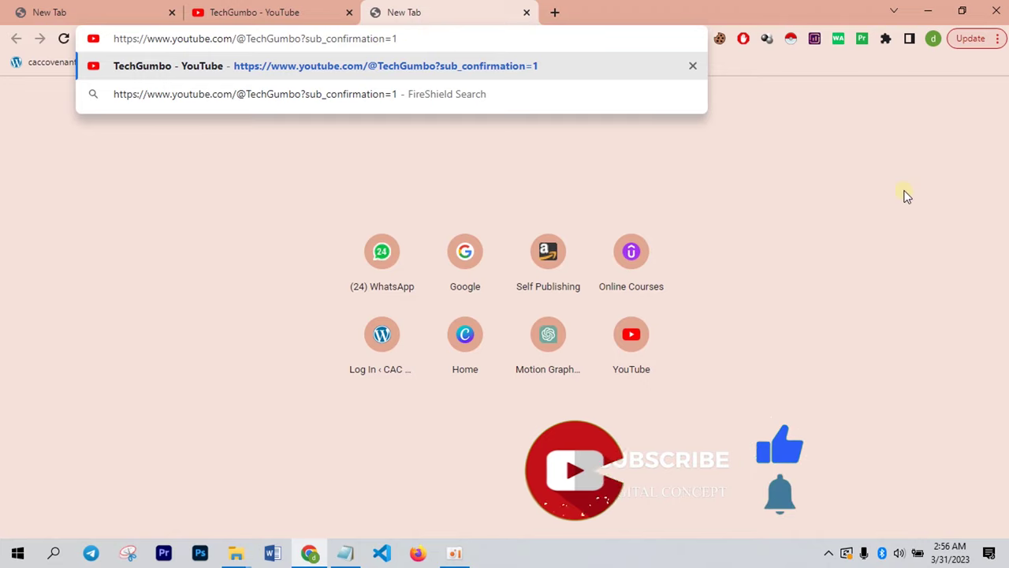
key("Return")
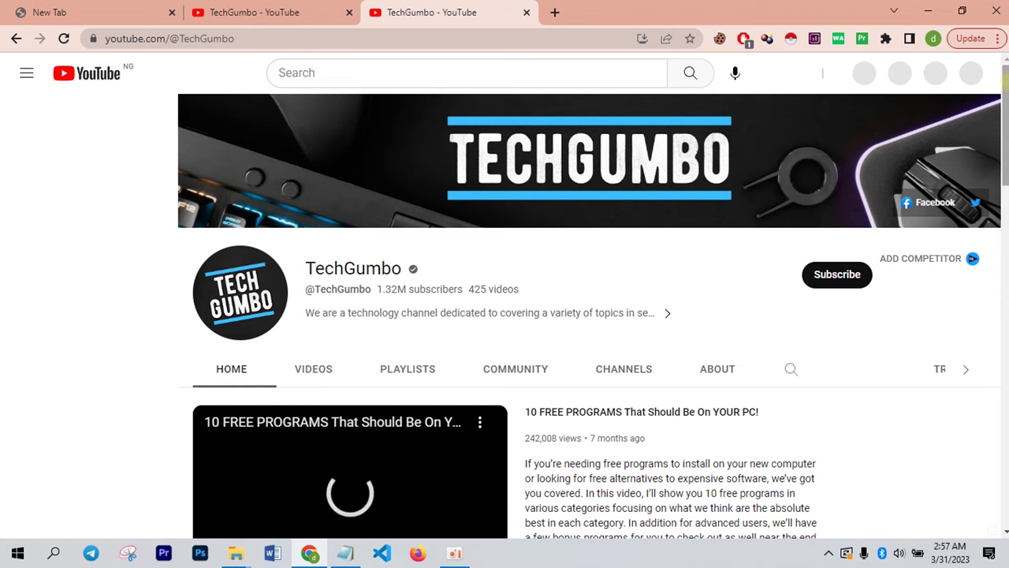
Pause the channel's featured video and accept the request to subscribe to TechGumbo
scroll(475, 326, "down", 2)
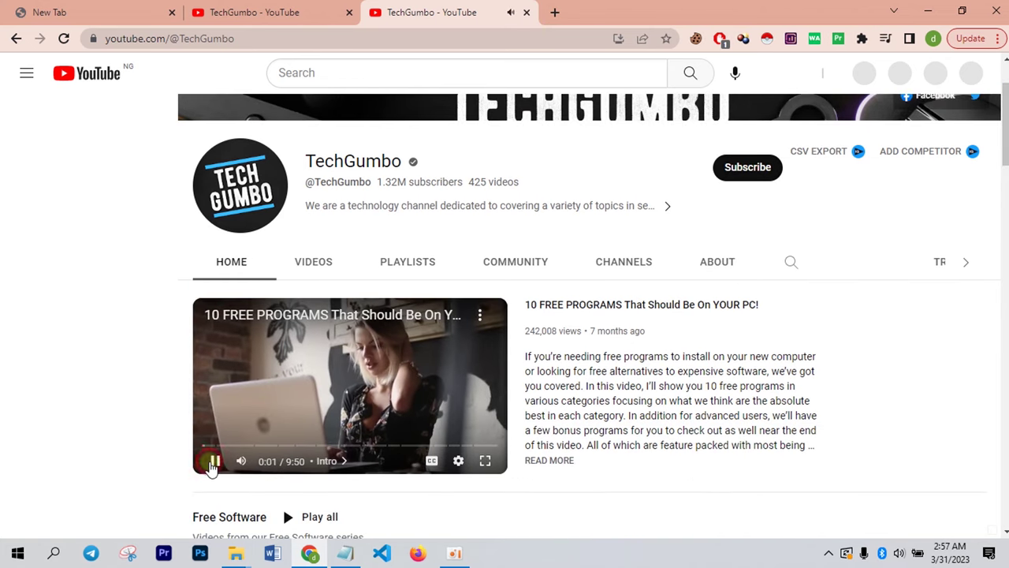
left_click(212, 462)
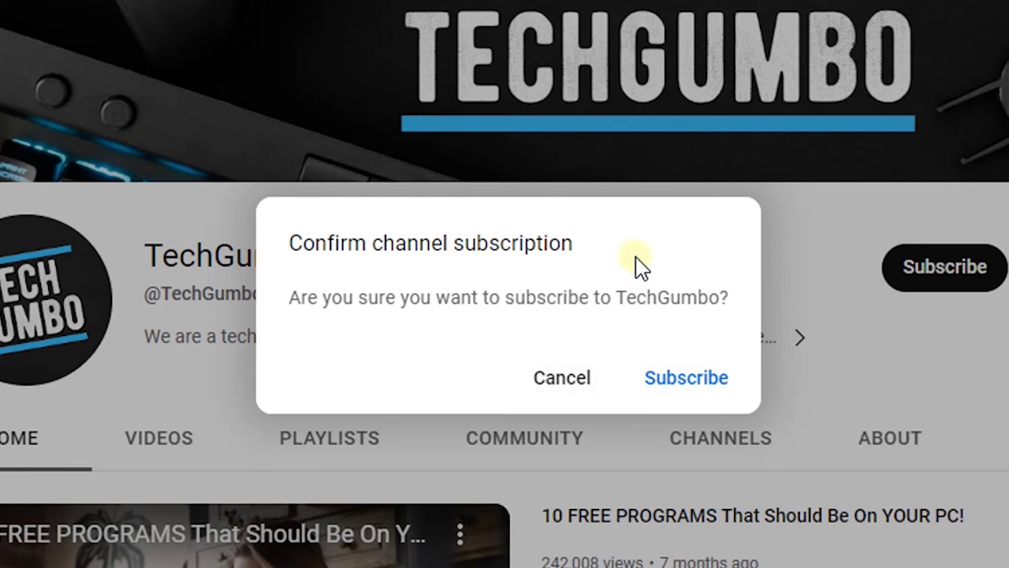
left_click(681, 383)
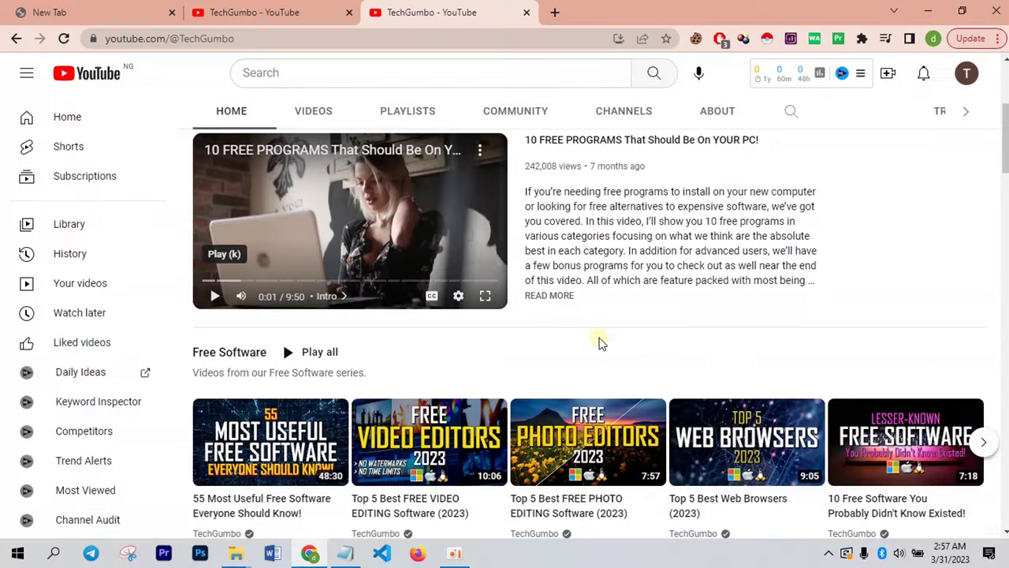
Compare the channel page opened through the confirmation link with the one opened through the plain channel URL
scroll(1000, 149, "up", 3)
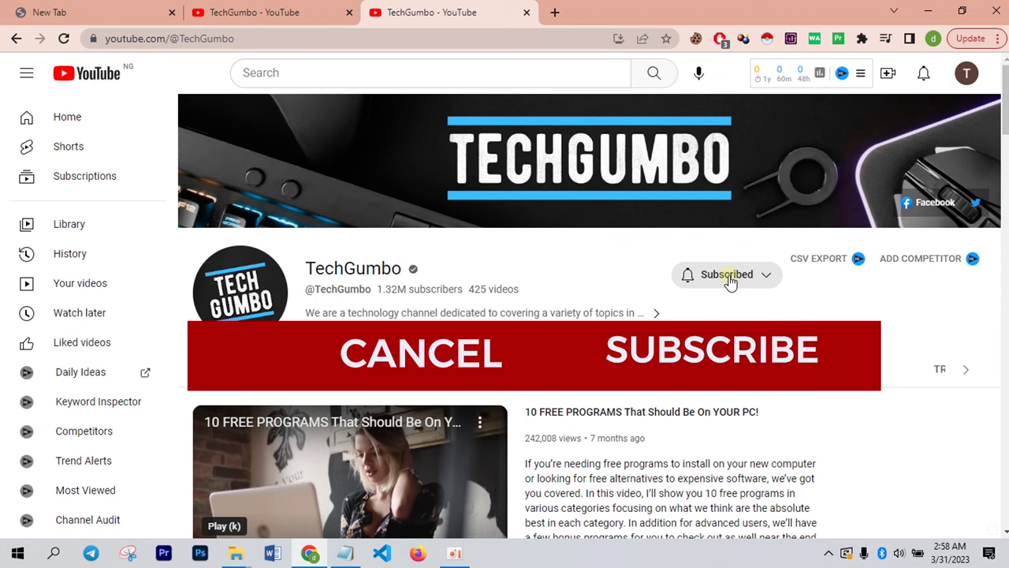
left_click(264, 11)
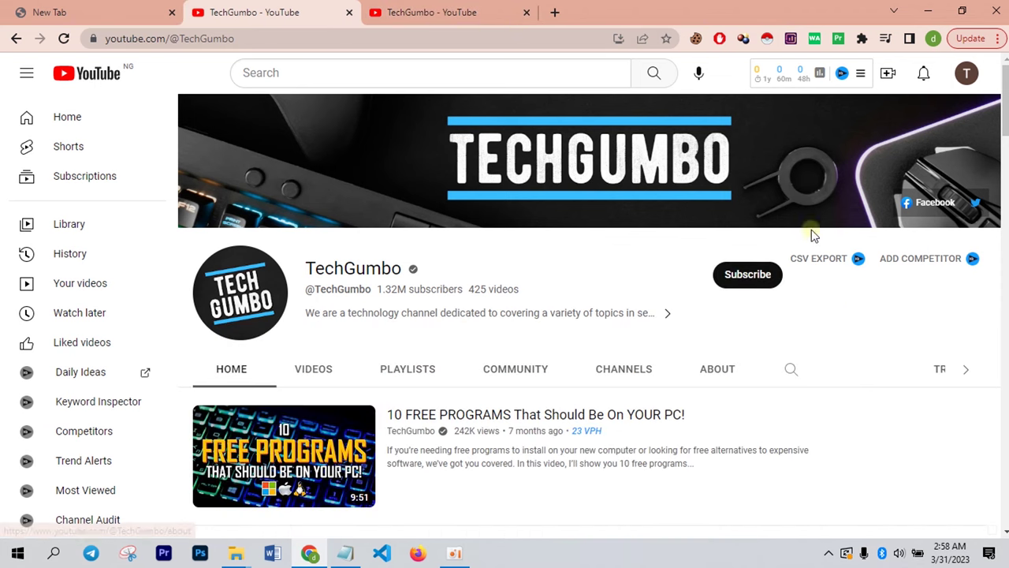
scroll(245, 483, "down", 10)
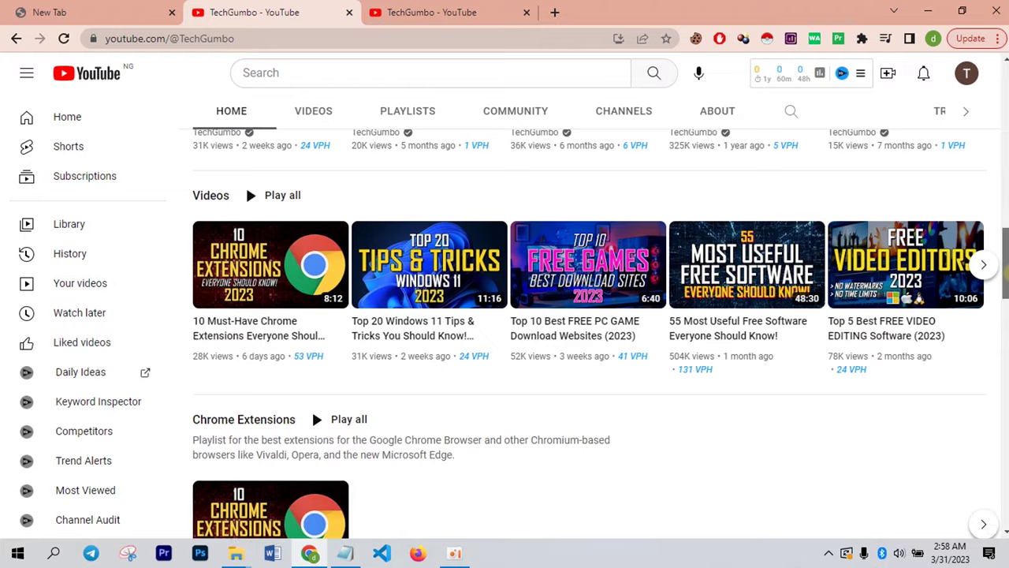
scroll(312, 281, "up", 10)
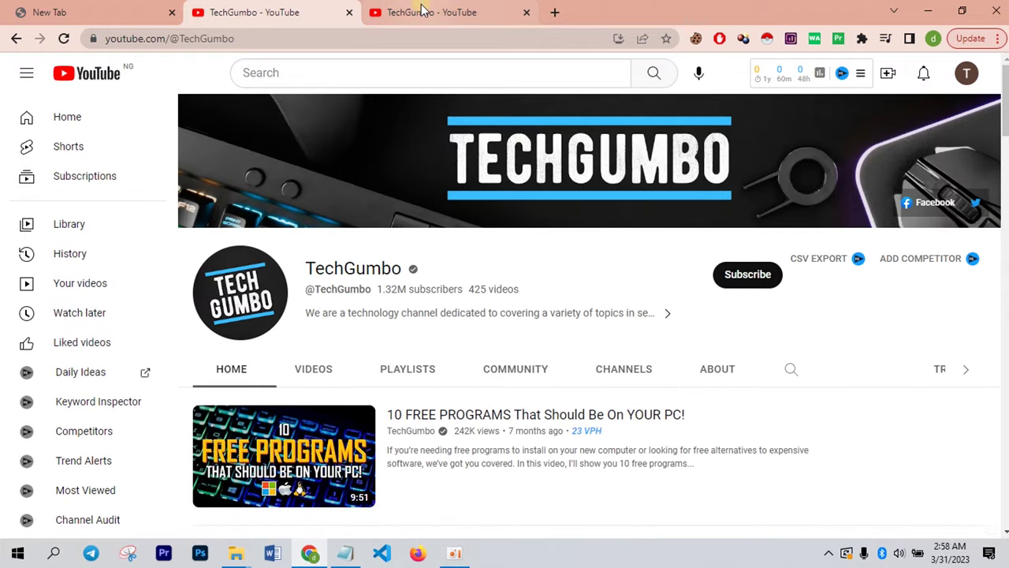
left_click(422, 11)
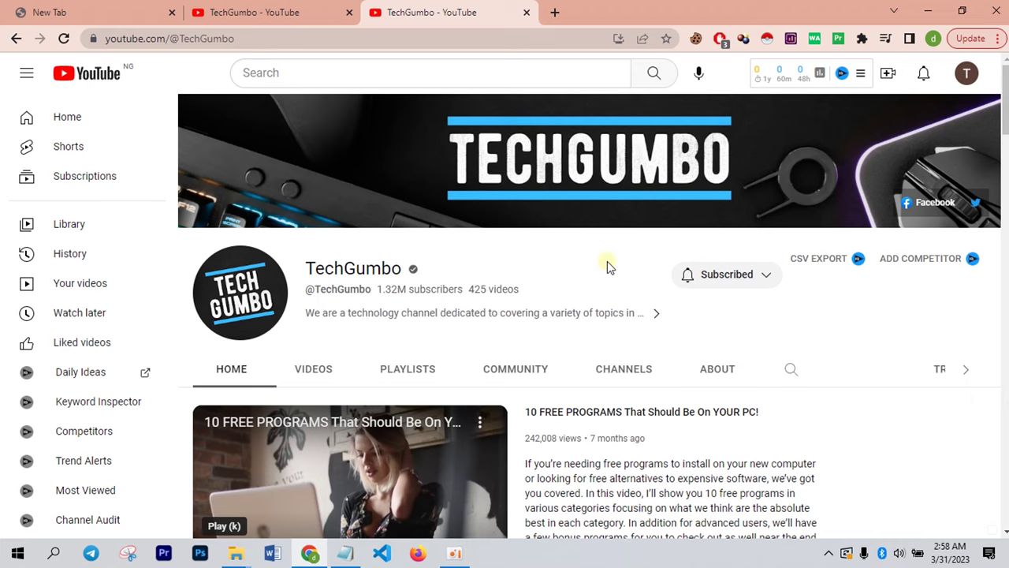
Switch to Notepad and highlight the ?sub_confirmation=1 suffix for review, then return to the browser
key("alt+Tab")
left_click_drag(966, 305, 967, 273)
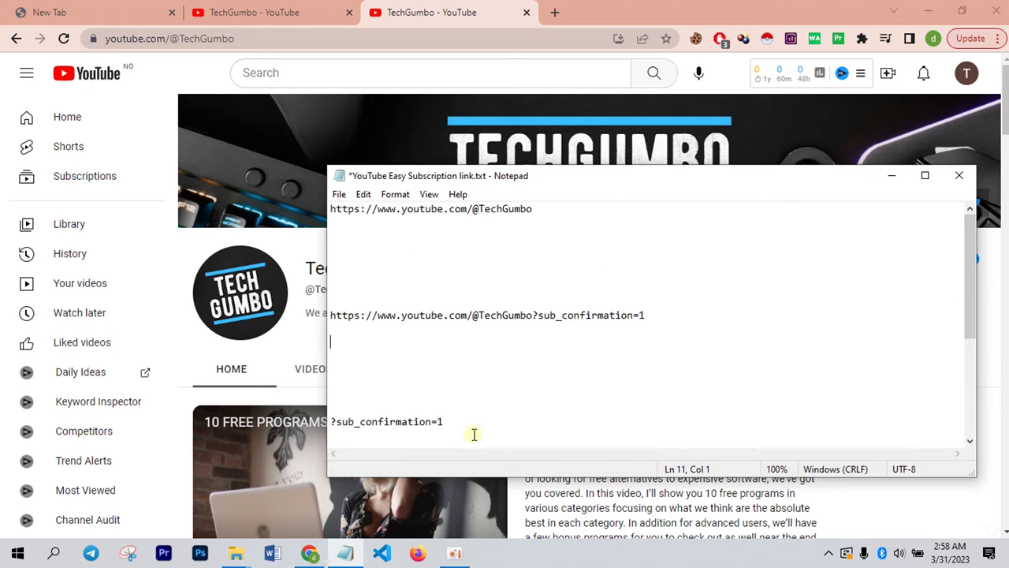
left_click_drag(462, 426, 329, 424)
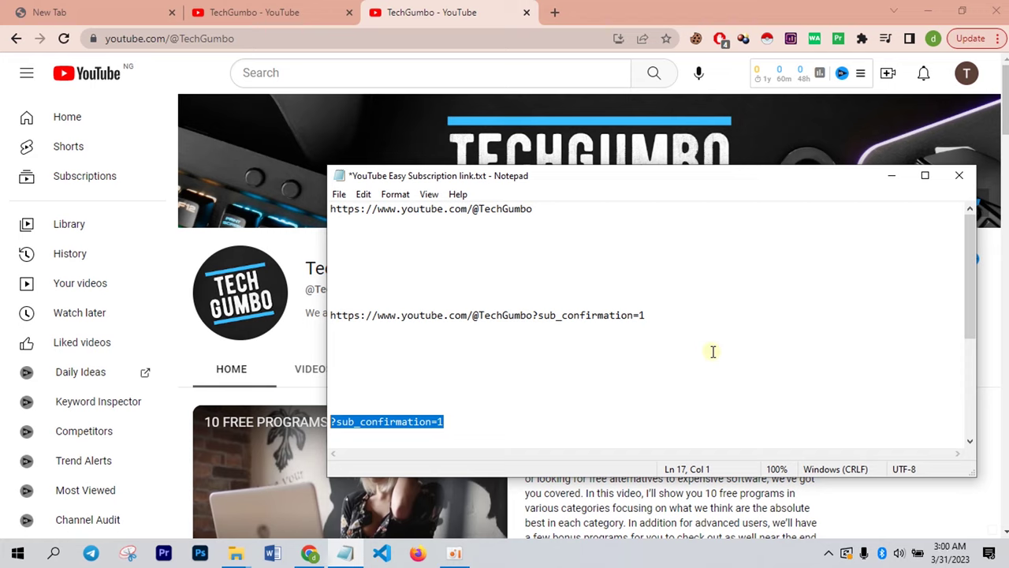
left_click(891, 175)
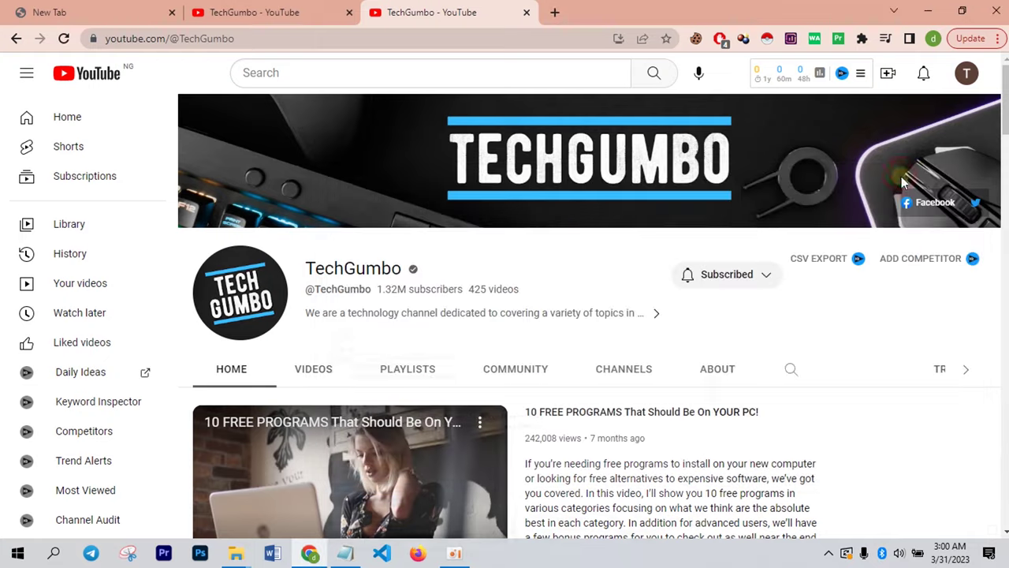